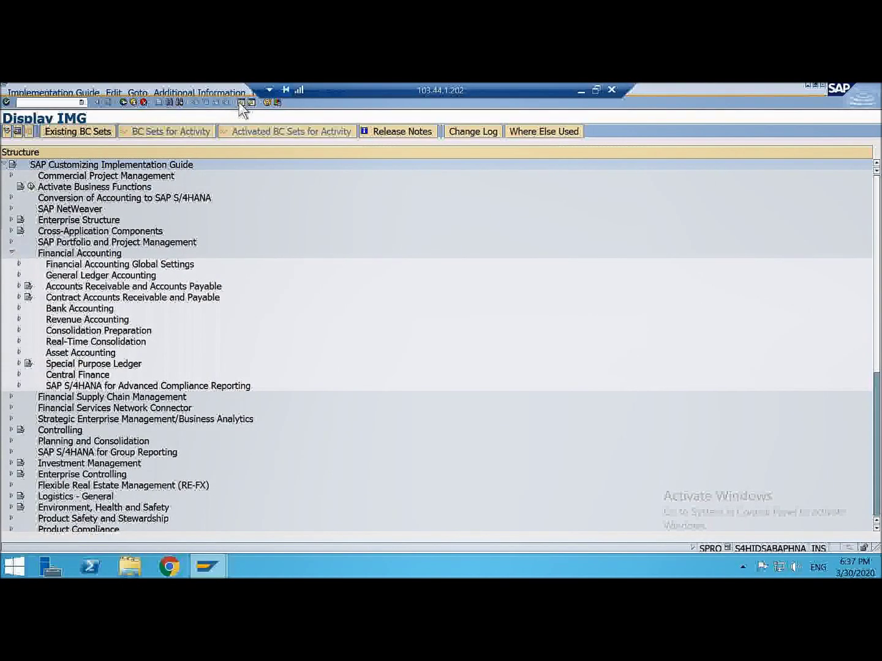
- In a new session, start the FB03 display transaction and switch to its Document List search
left_click(240, 102)
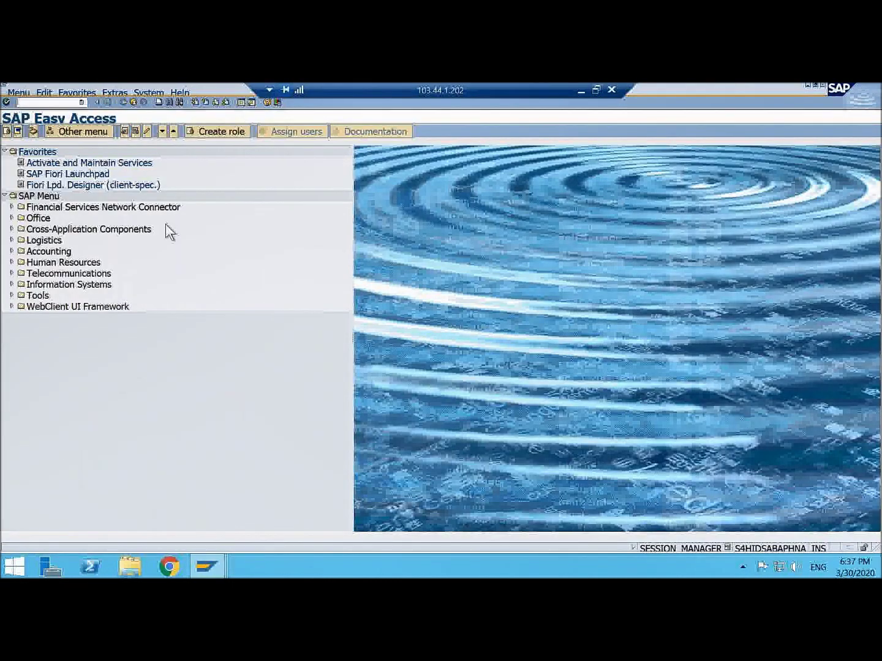
type("fb60")
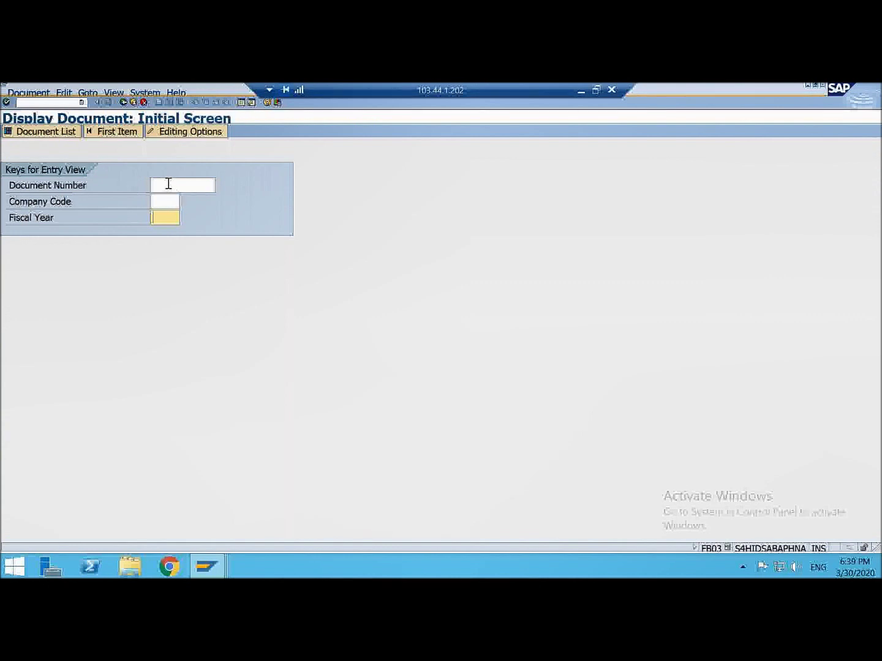
left_click(163, 201)
left_click(162, 217)
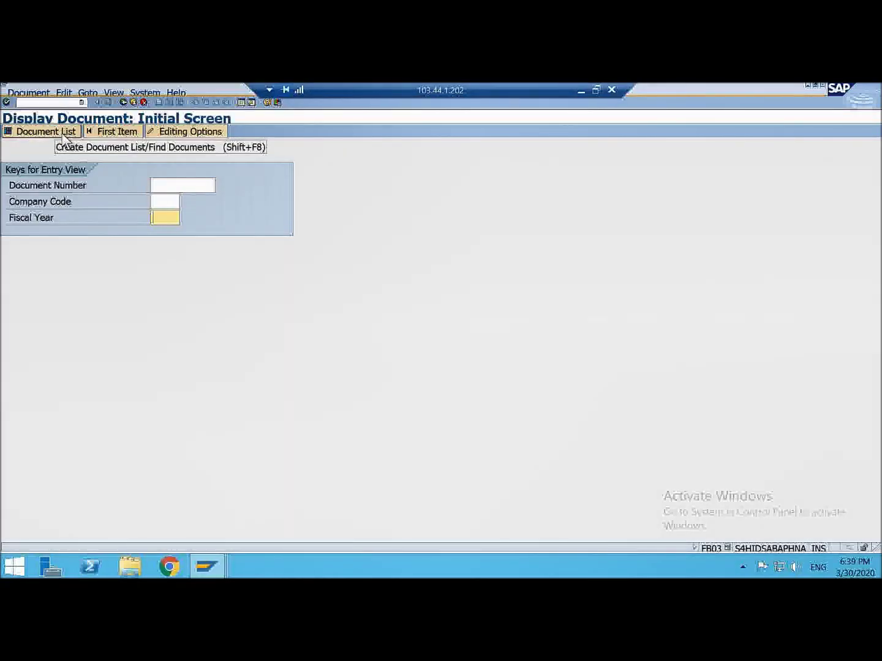
left_click(64, 133)
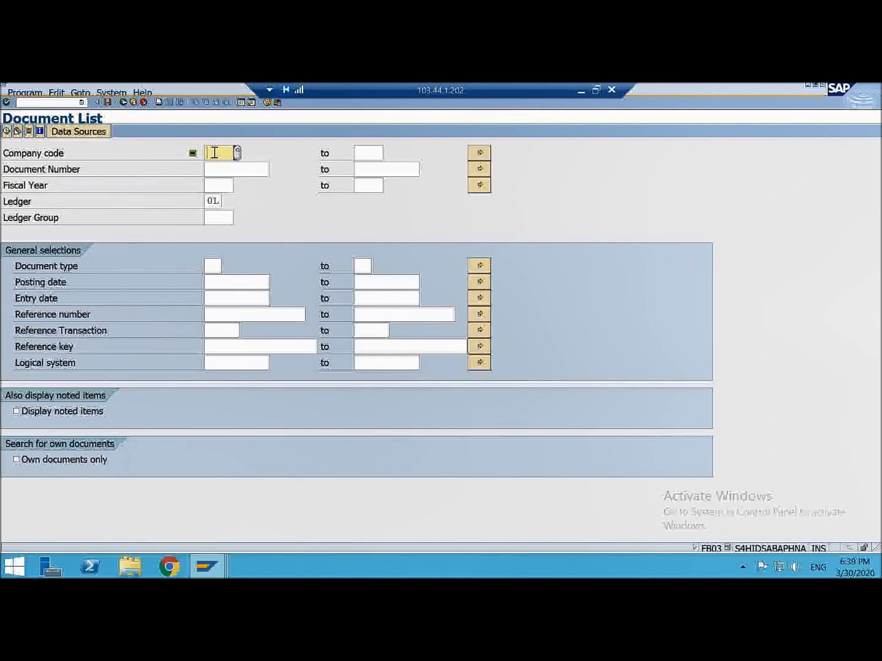
- Check ledger 0L against the available ledgers list, keeping 0L as the ledger criterion
key("Down")
key("Down")
key("Down")
key("Down")
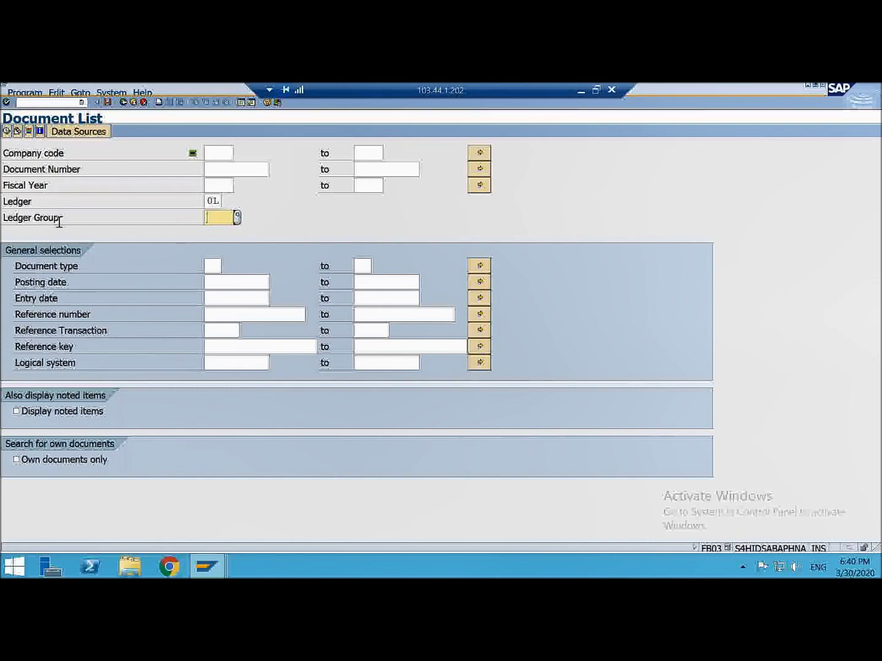
double_click(212, 201)
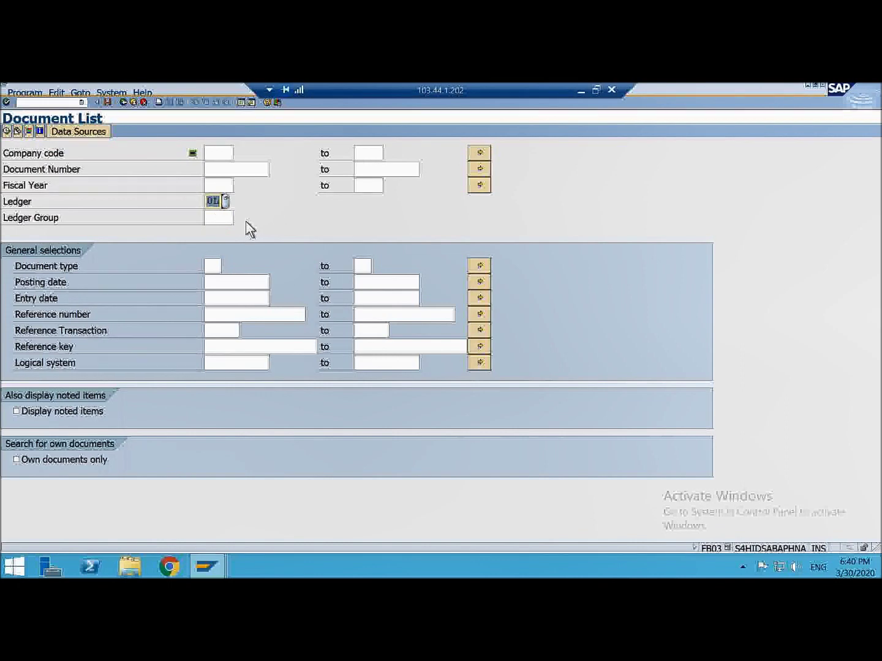
left_click(226, 201)
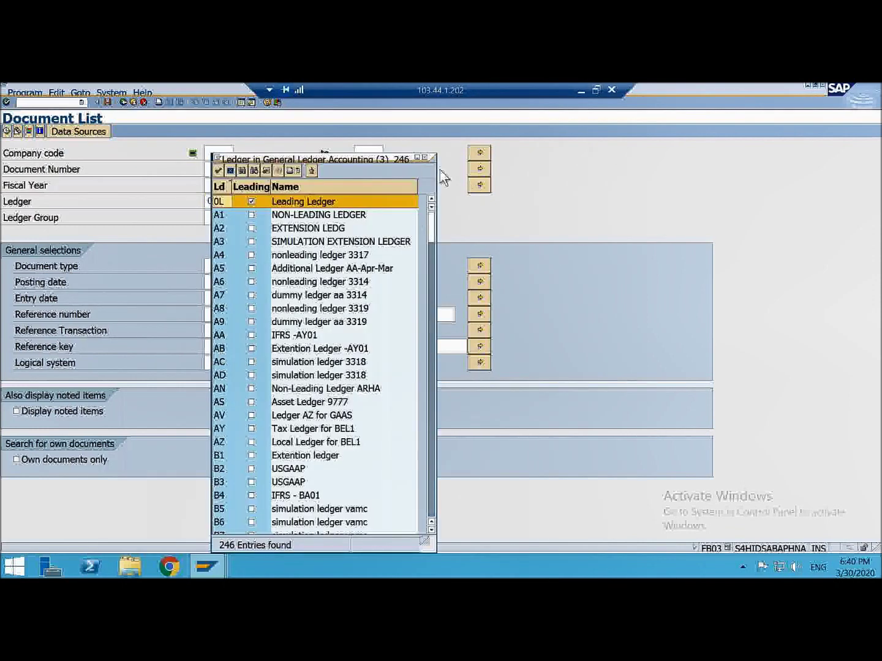
left_click(425, 157)
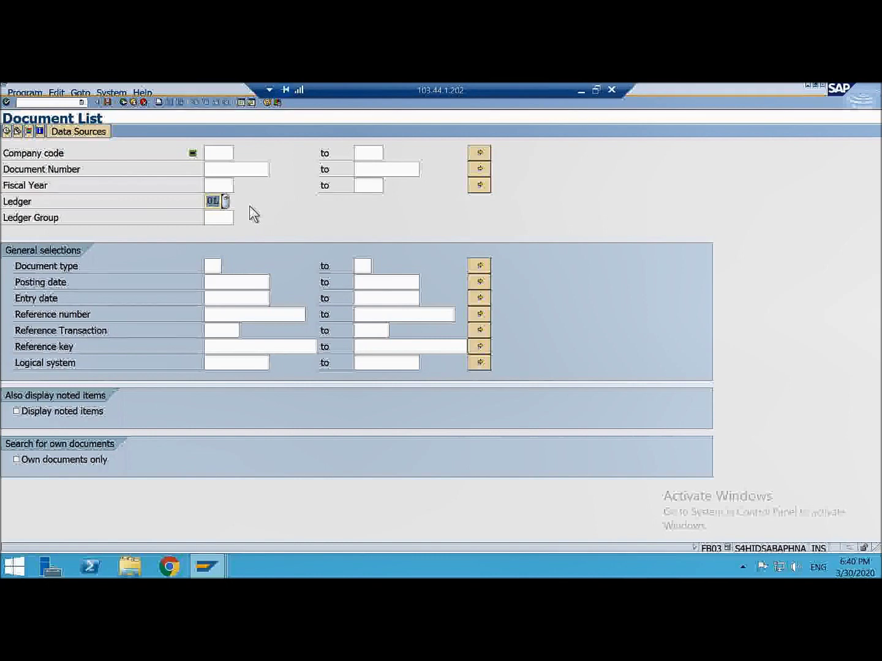
left_click(221, 218)
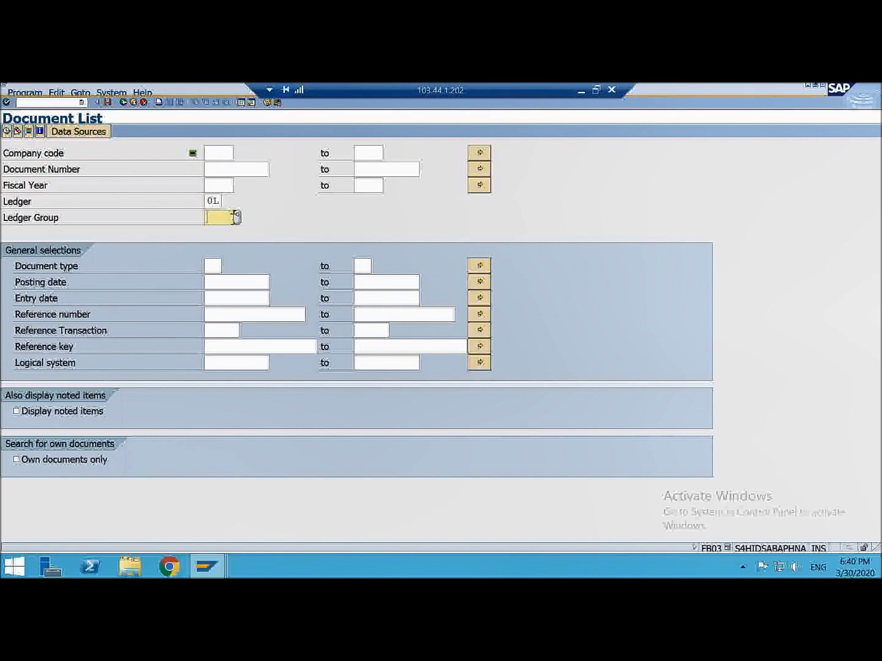
left_click(211, 169)
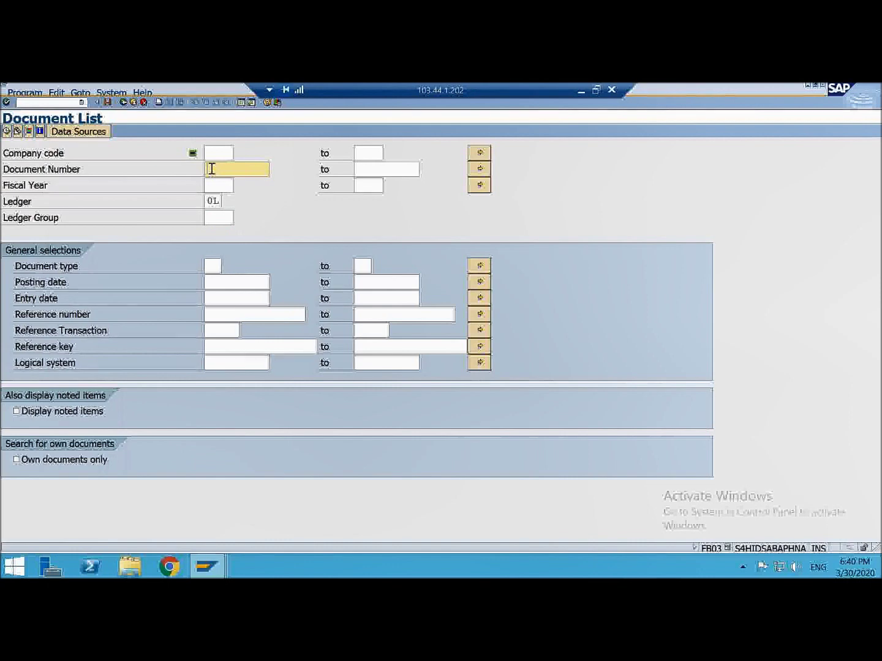
left_click(214, 151)
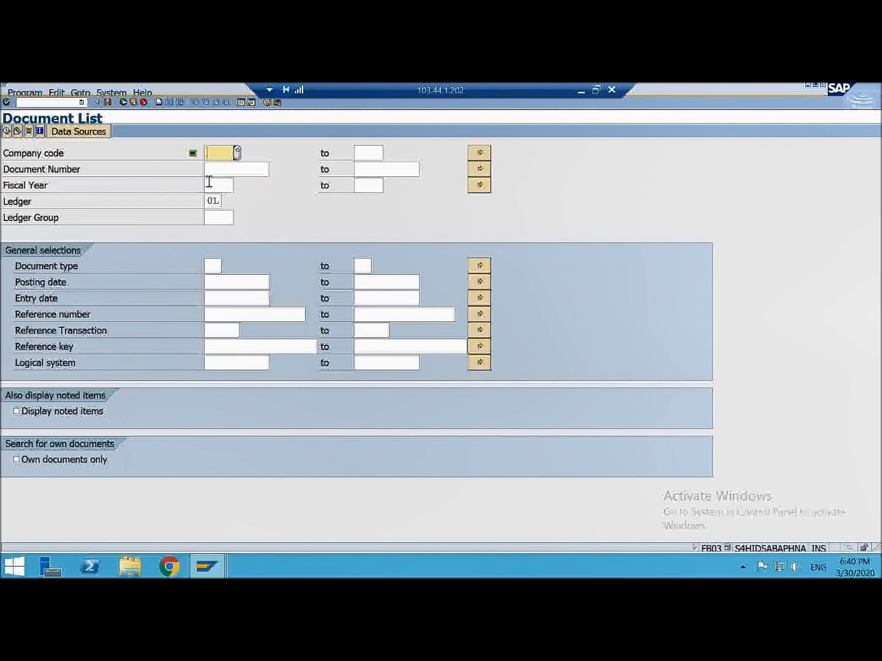
left_click(209, 183)
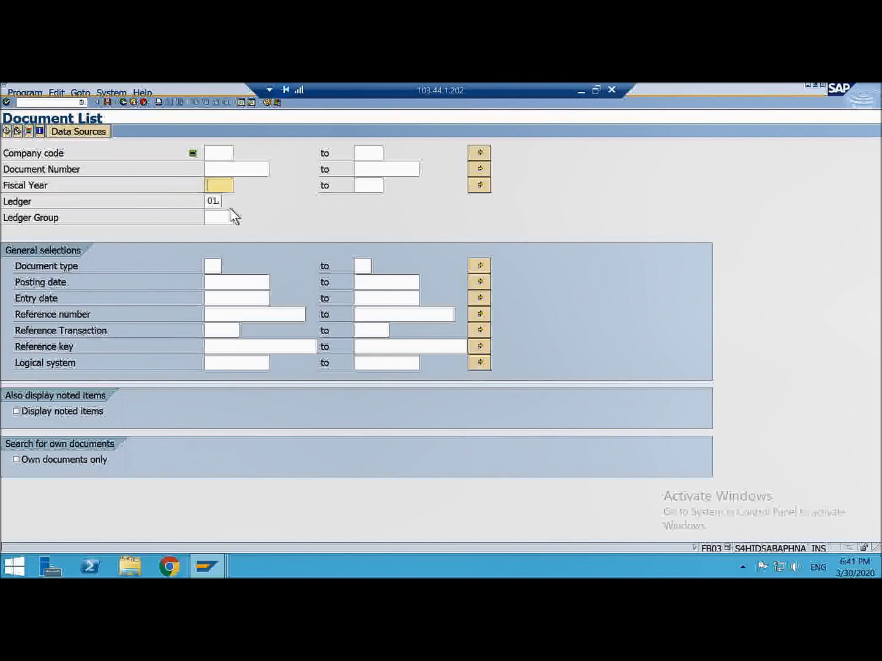
left_click(213, 201)
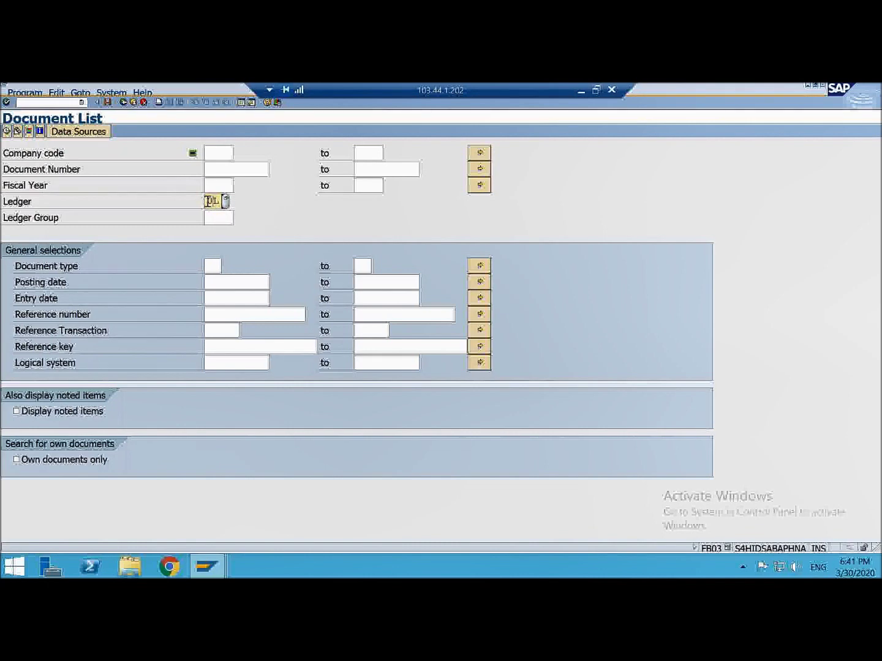
double_click(212, 201)
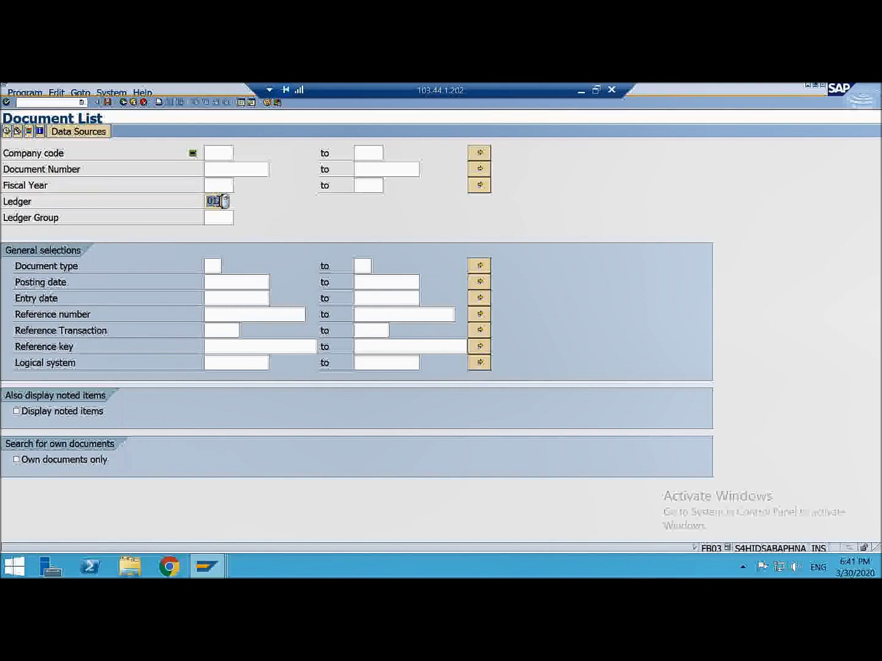
left_click(213, 217)
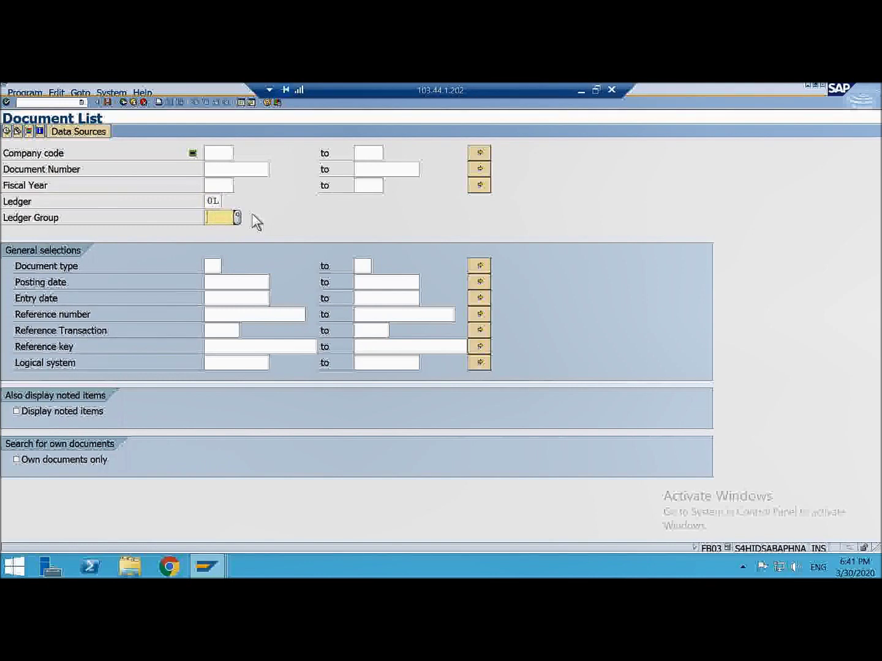
double_click(213, 201)
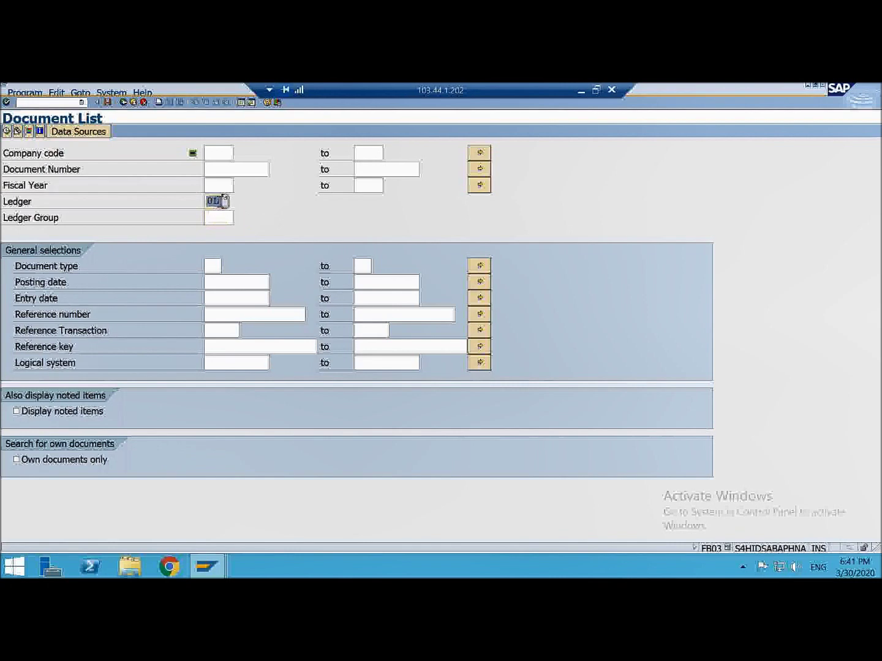
left_click(217, 218)
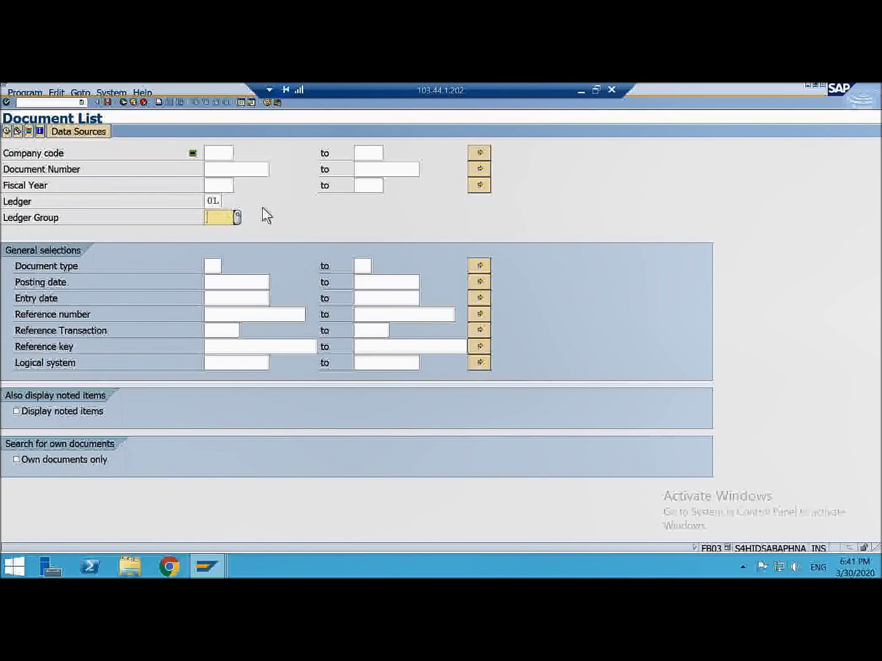
key("shift+Tab")
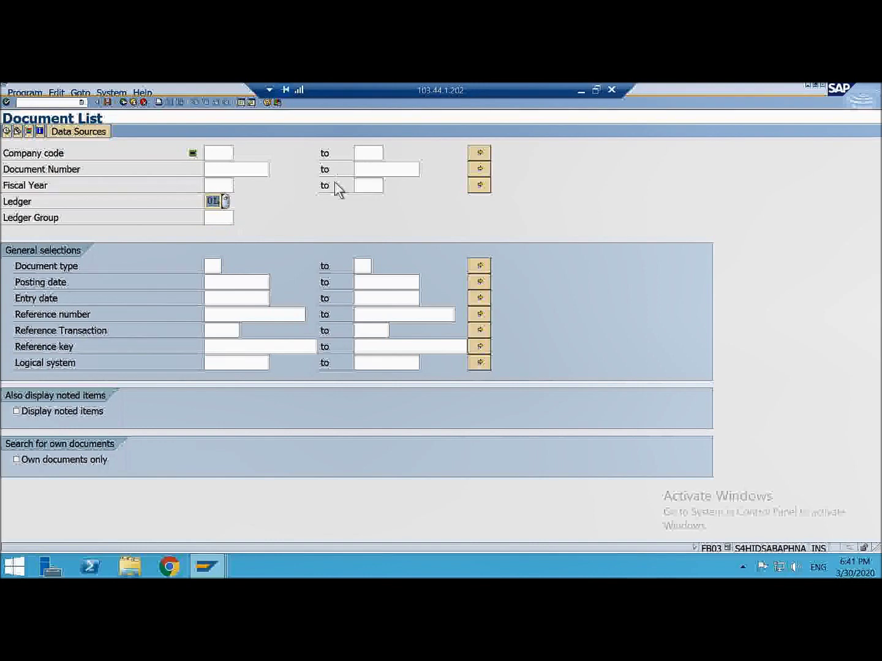
left_click(225, 219)
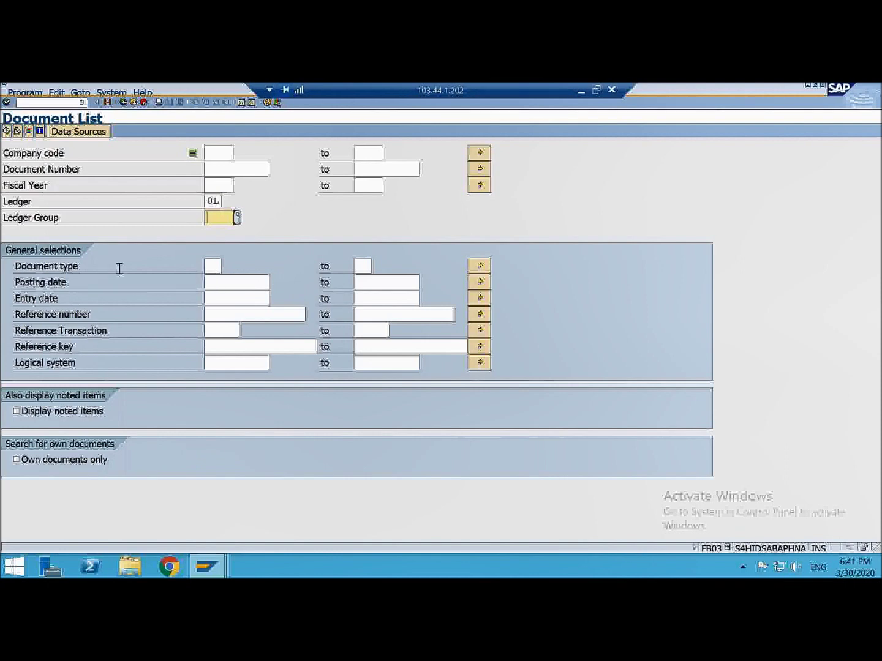
left_click(211, 265)
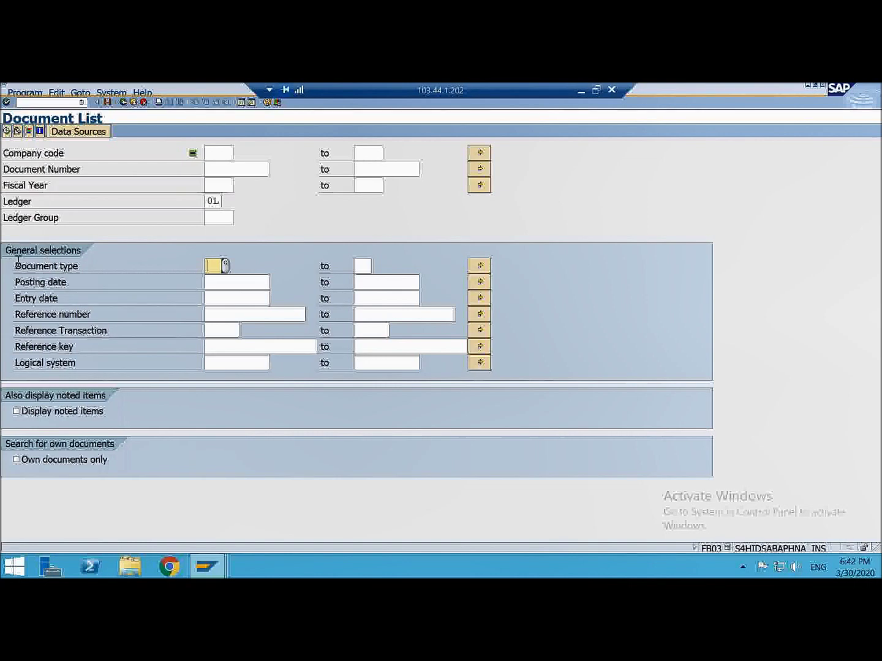
left_click_drag(17, 263, 81, 265)
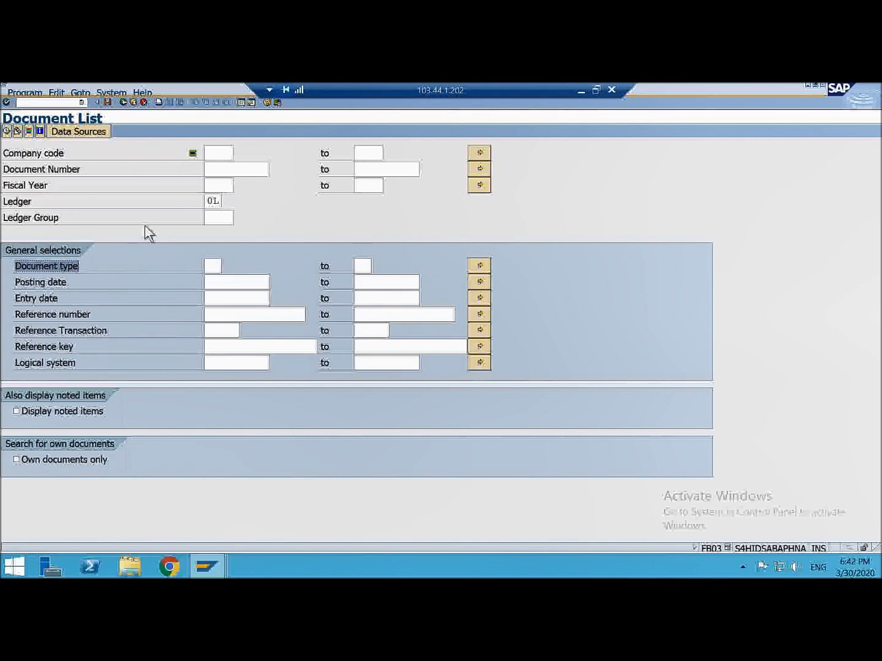
left_click(231, 169)
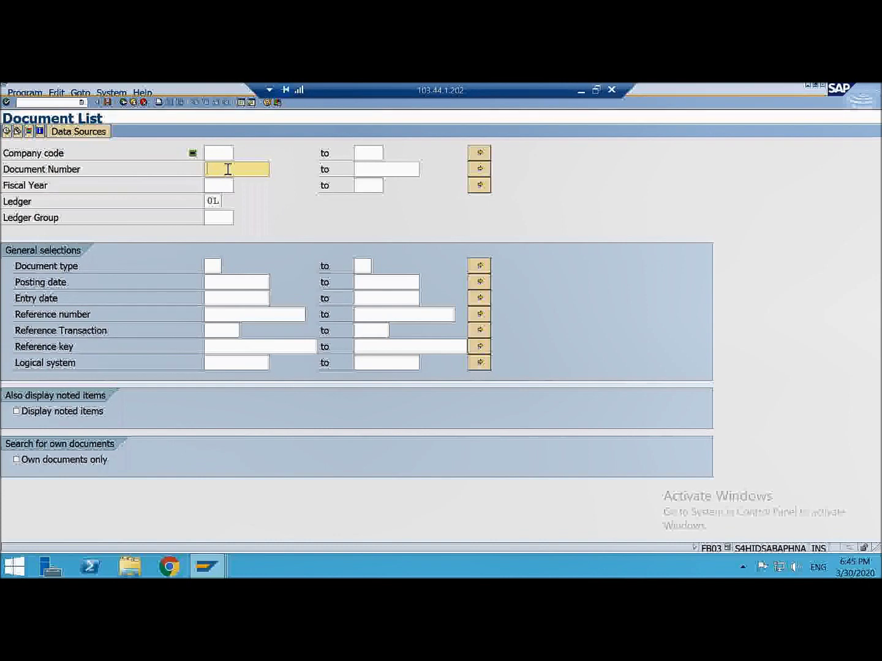
- Set the company code range from 1 to zzzz in the Document List criteria
left_click(223, 153)
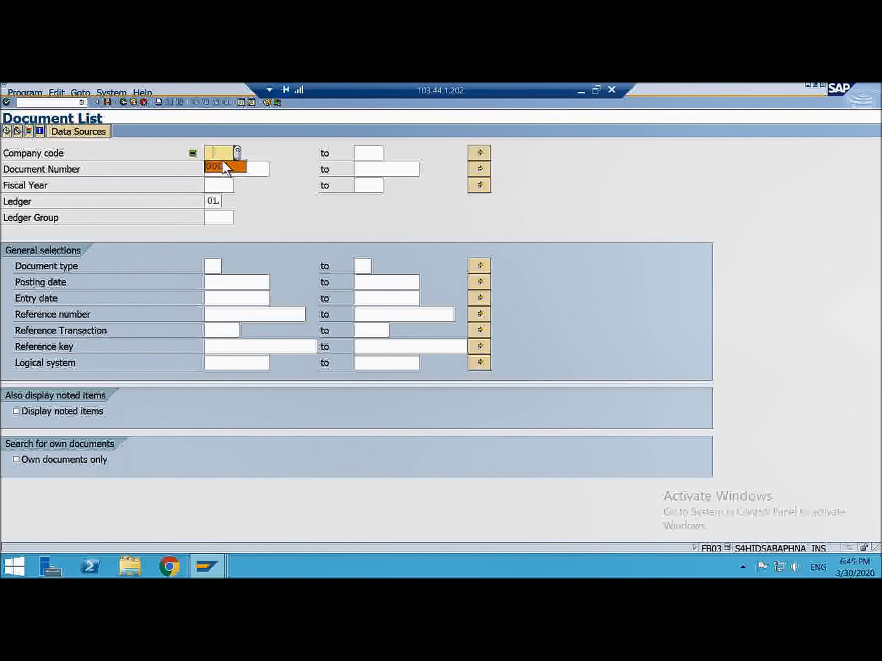
type("1")
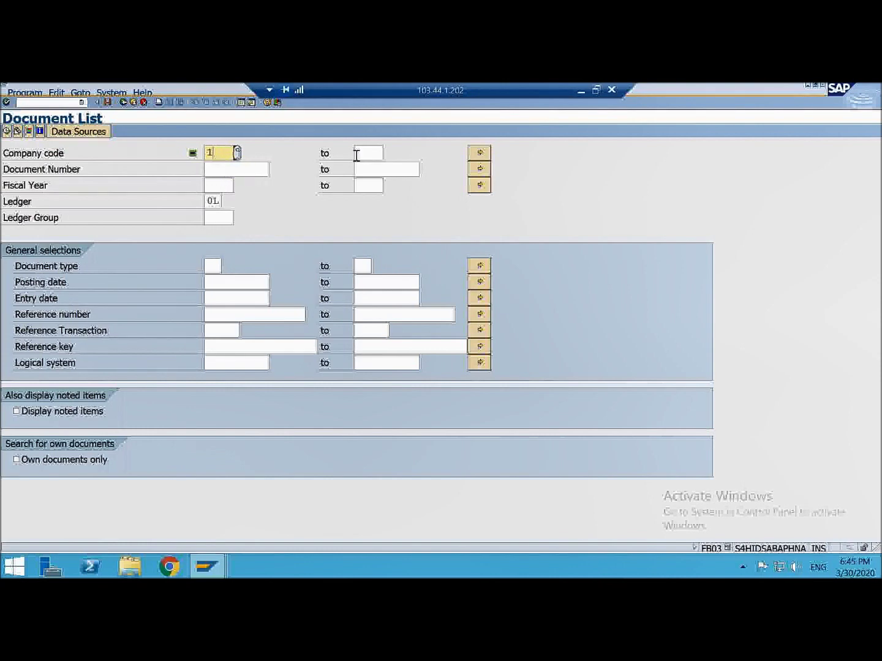
left_click(362, 154)
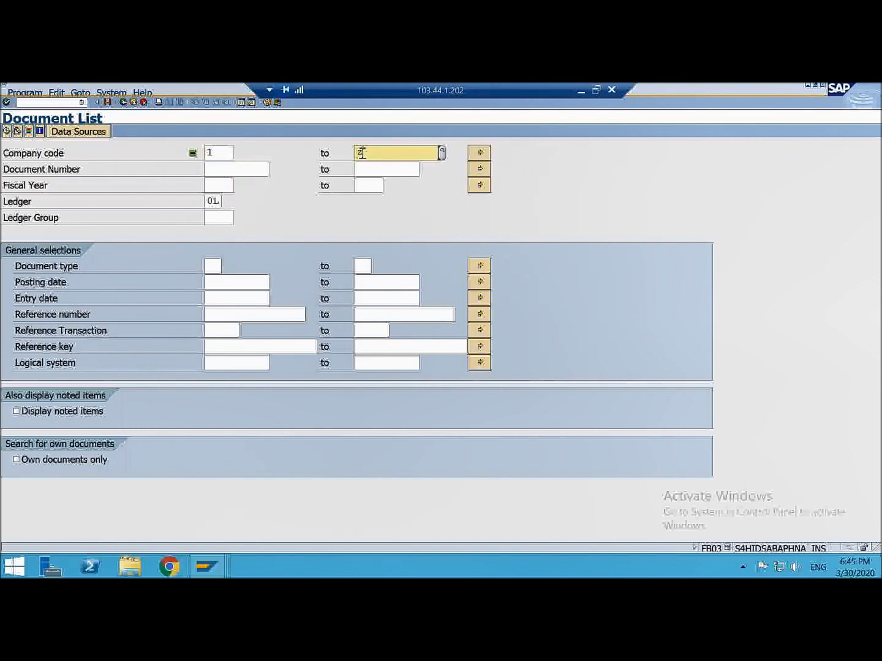
type("zzzz")
left_click(235, 169)
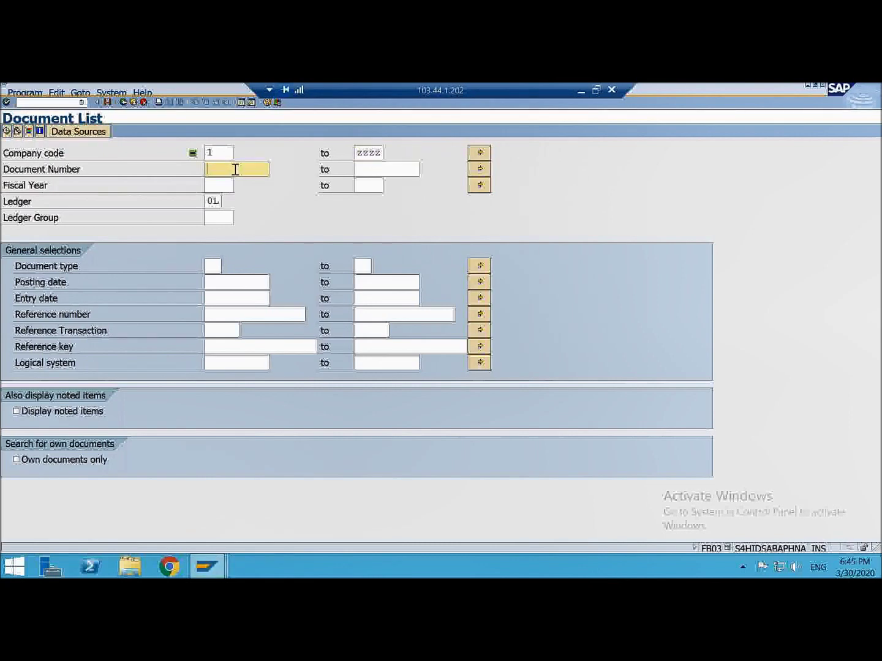
left_click(215, 182)
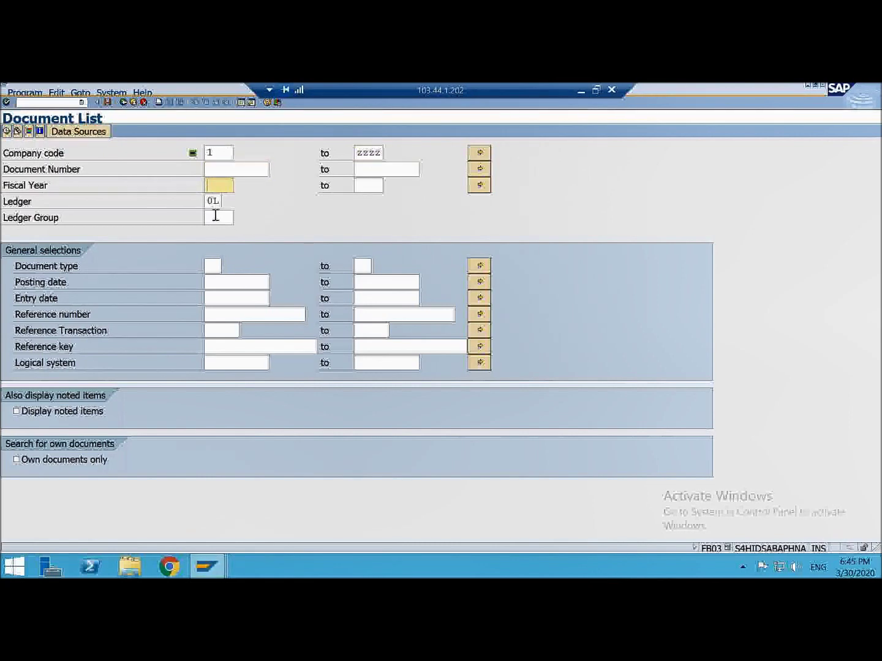
- Restrict document type to SA (G/L Account Document) and execute the list
left_click(212, 267)
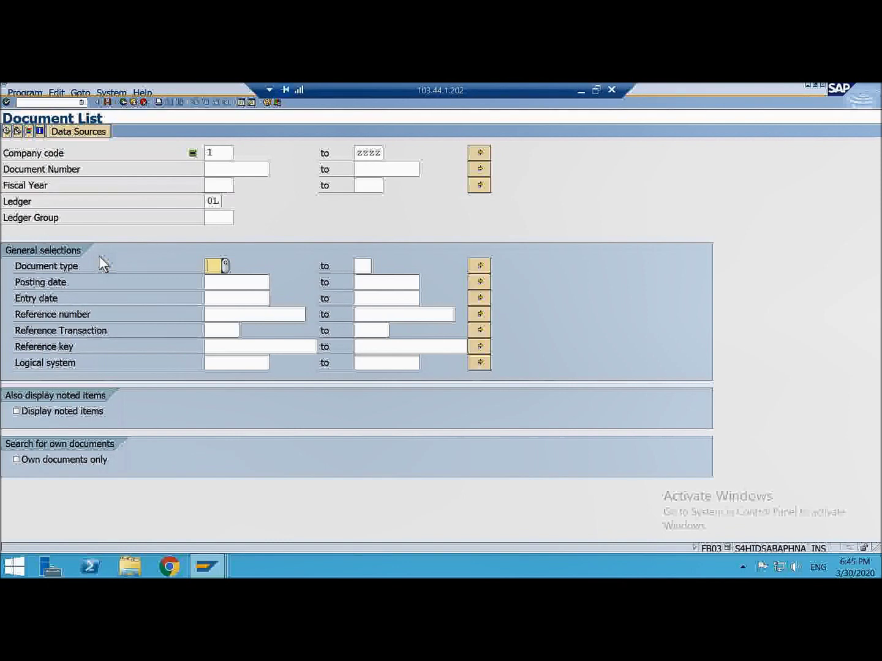
type("sa")
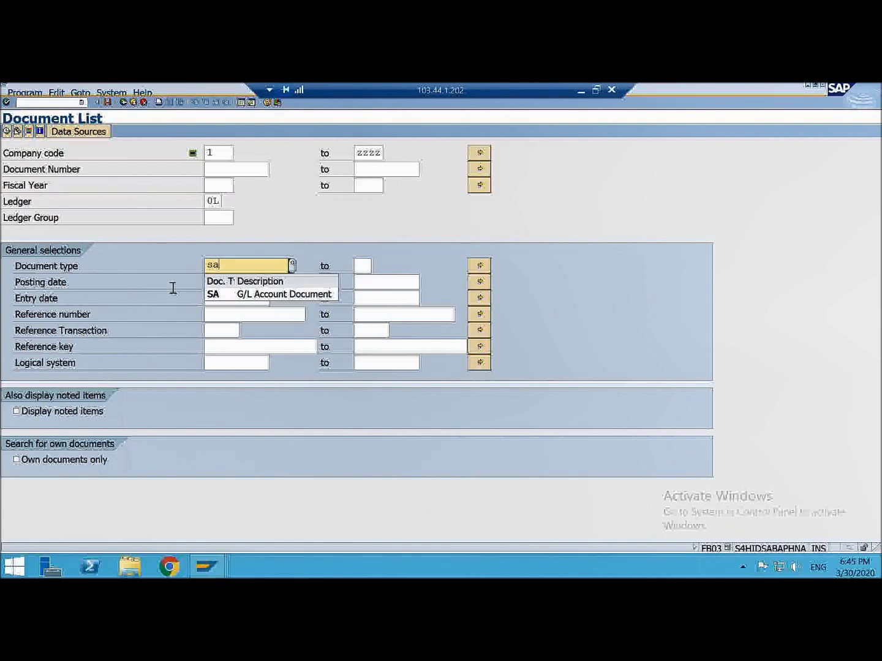
left_click(257, 295)
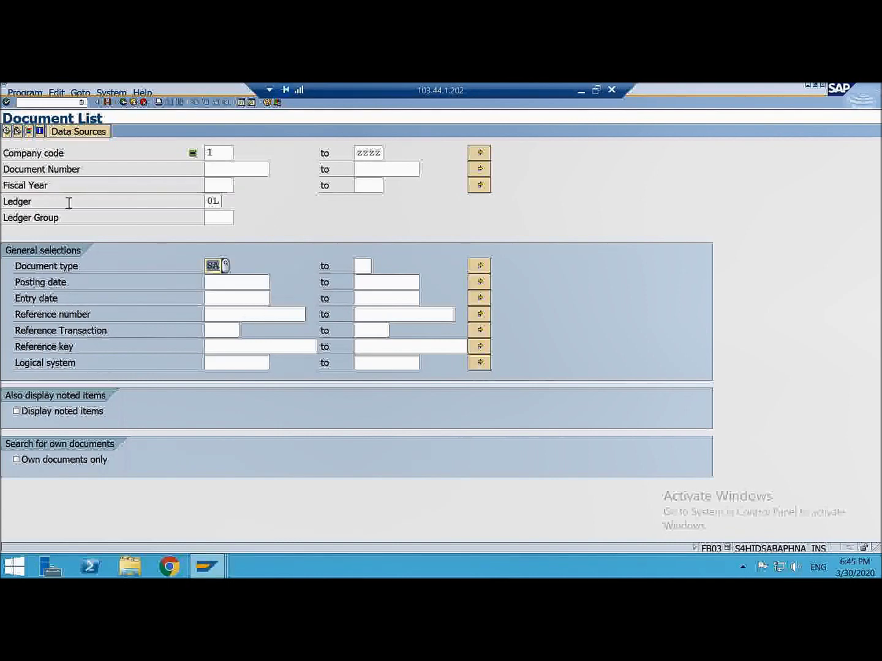
left_click(7, 132)
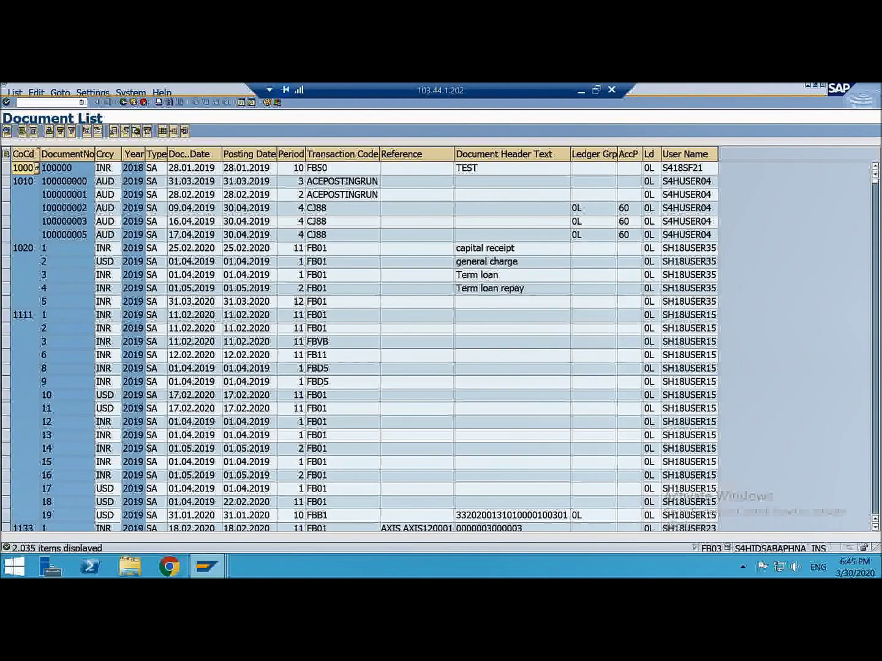
- Open document 100000 of company code 1000 and show its header details
double_click(192, 171)
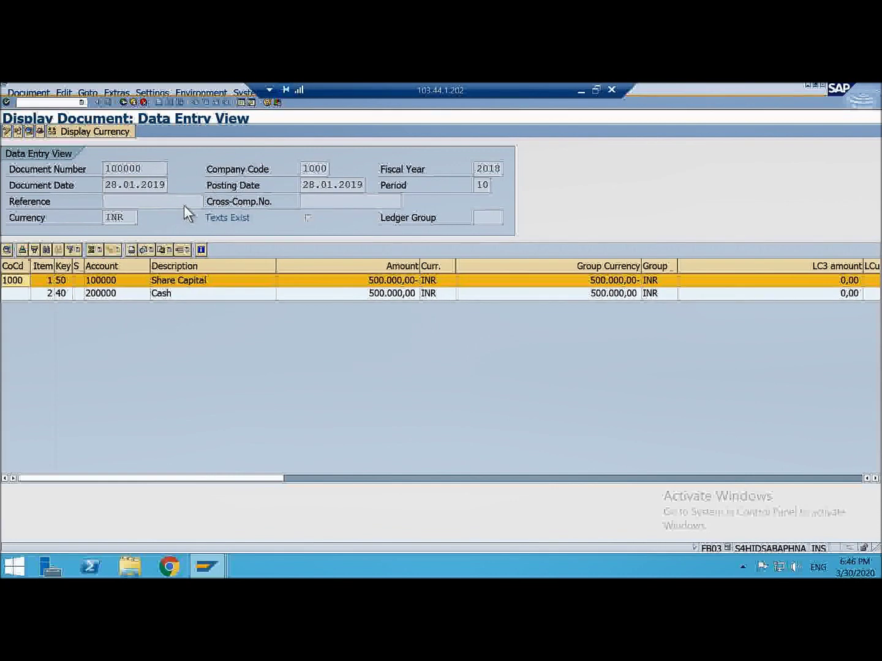
left_click(38, 131)
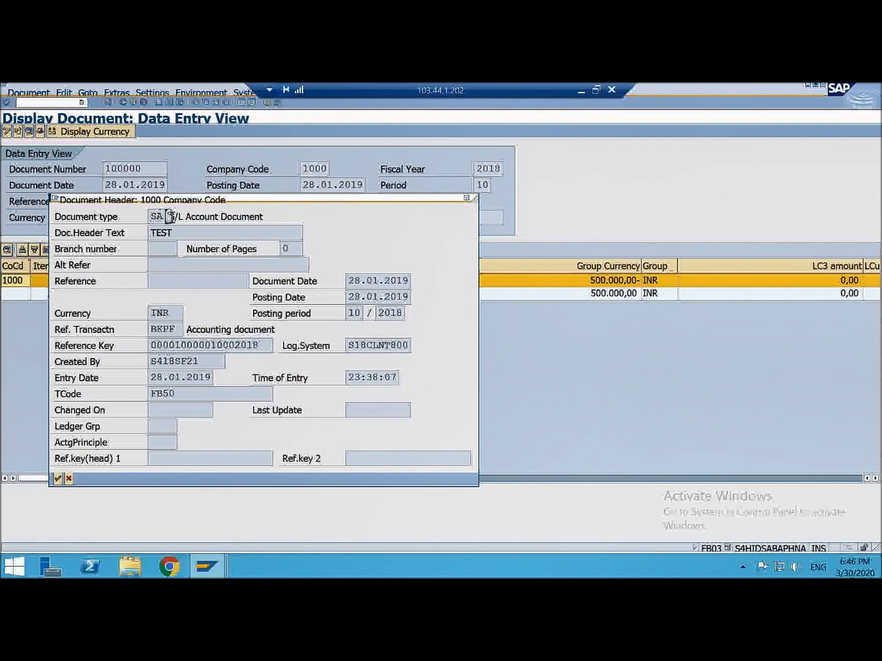
left_click(205, 230)
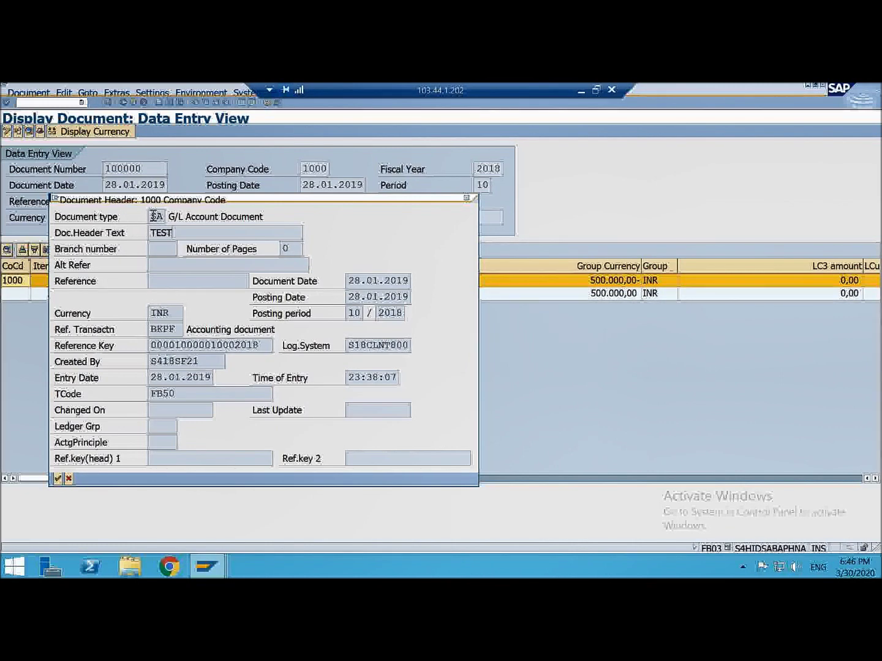
left_click_drag(151, 216, 168, 215)
left_click(190, 233)
left_click_drag(251, 230, 251, 245)
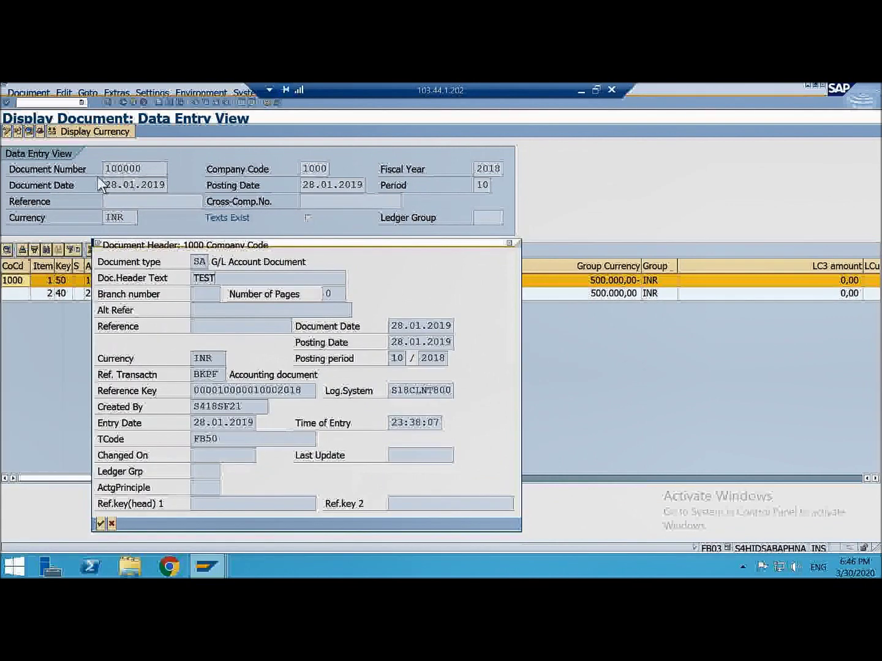
left_click(195, 264)
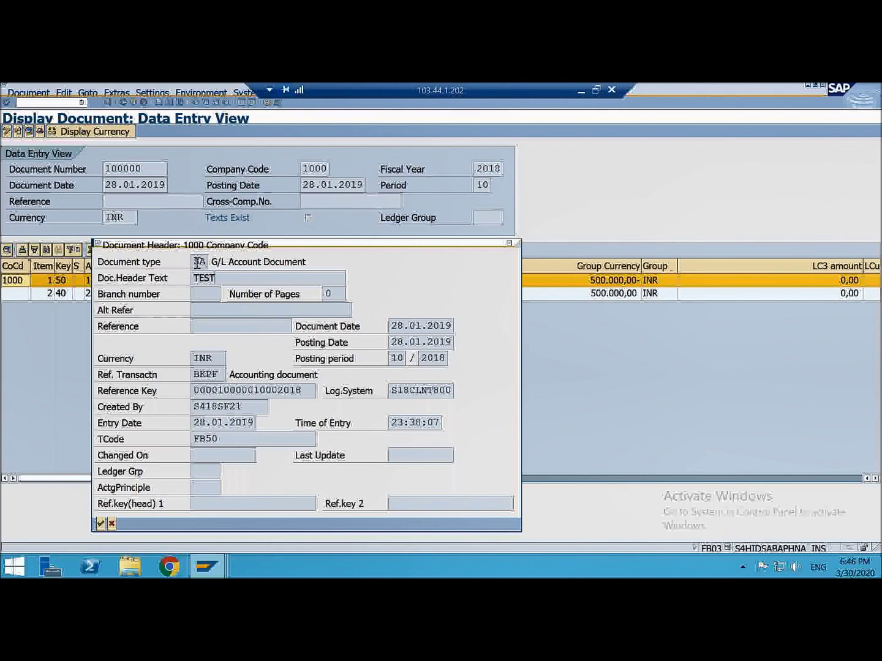
left_click_drag(224, 280, 190, 278)
left_click_drag(225, 441, 190, 438)
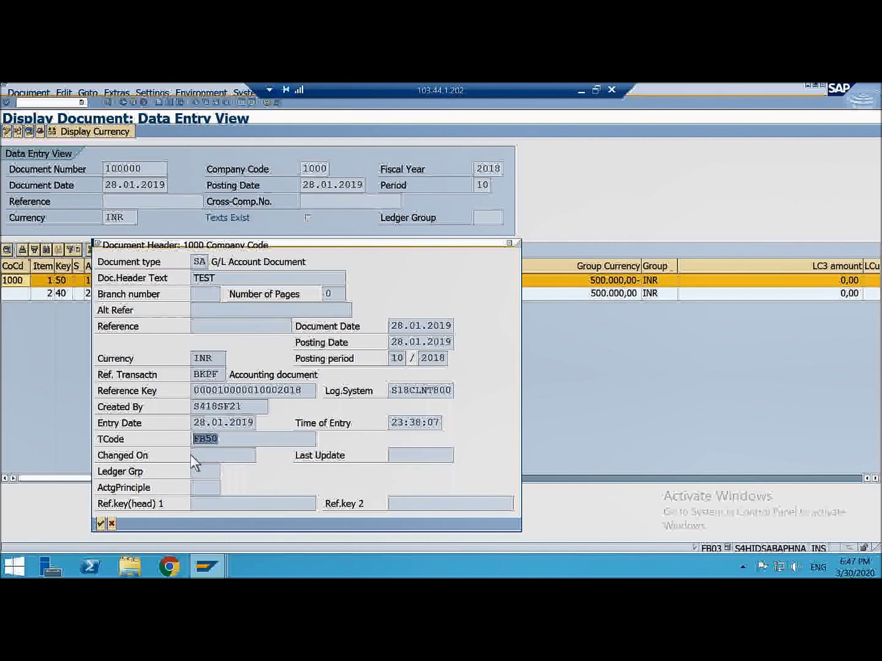
left_click_drag(193, 420, 257, 422)
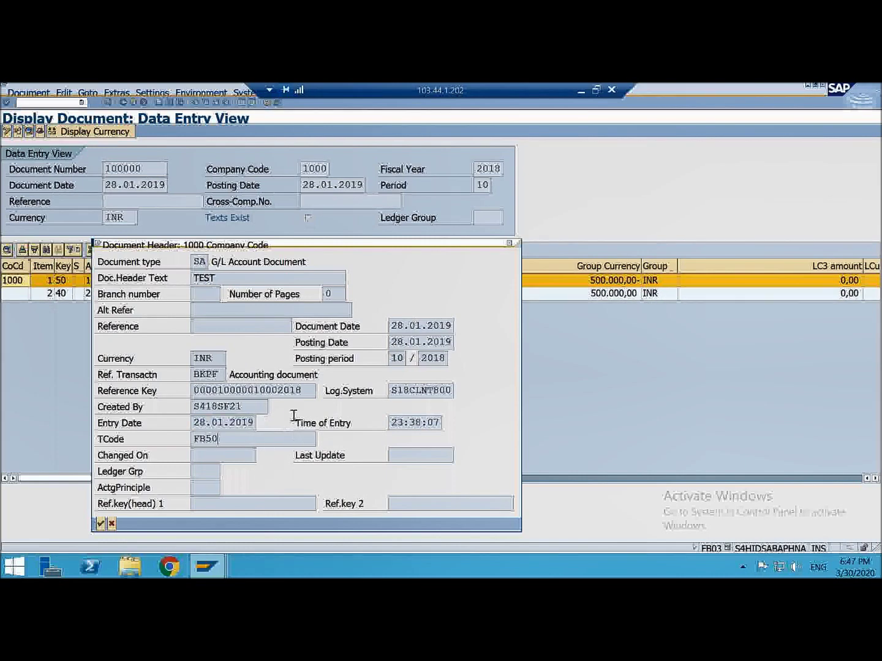
left_click(428, 325)
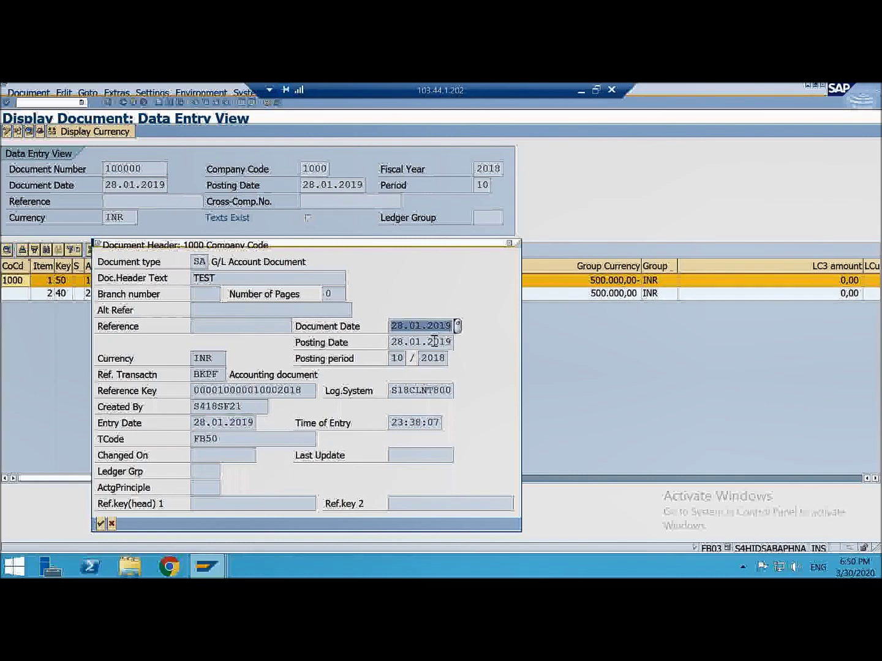
left_click(509, 242)
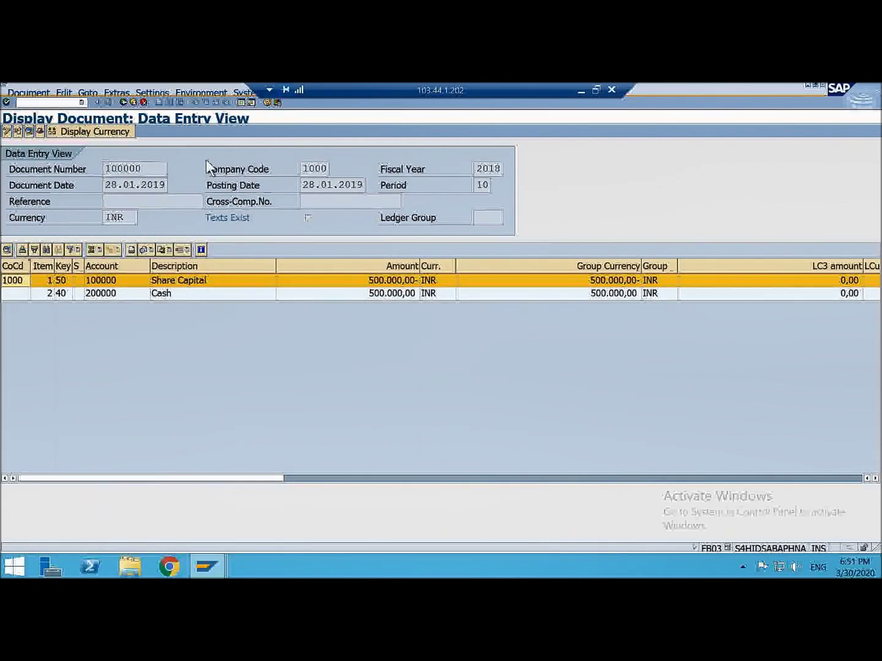
left_click(40, 132)
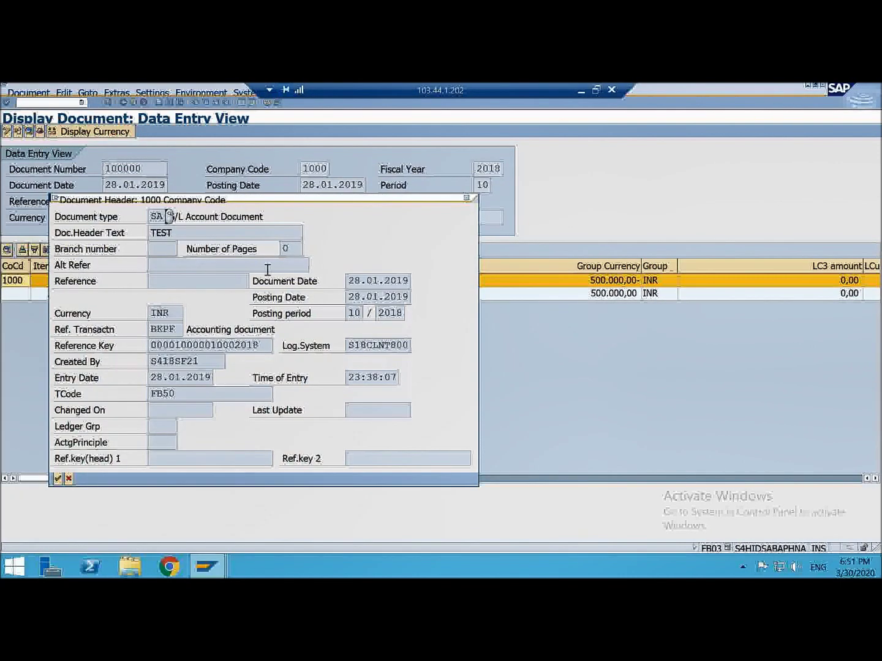
left_click(466, 197)
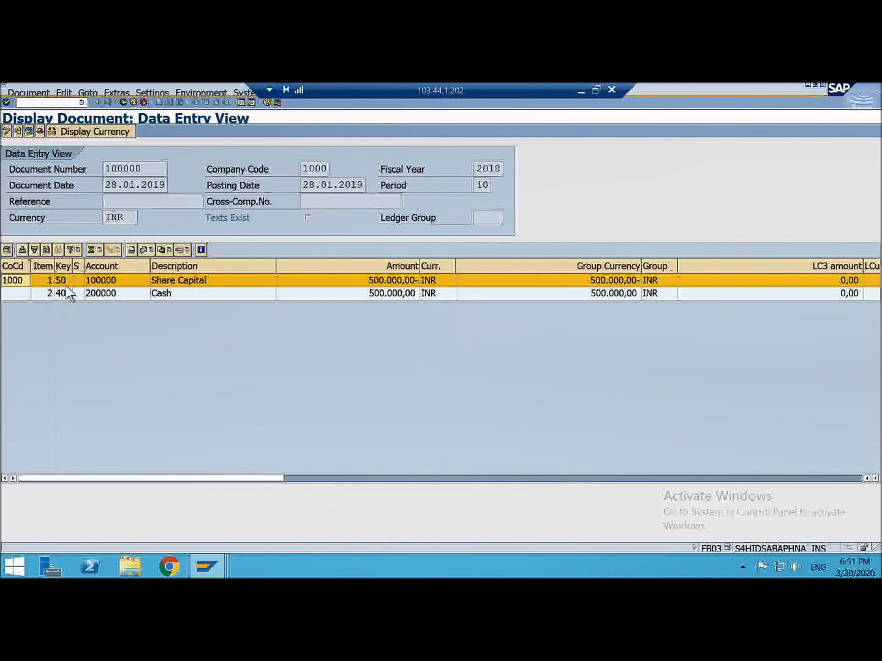
- Widen the special G/L column until it reads SG, then return to the SA Document List
left_click_drag(83, 265, 106, 265)
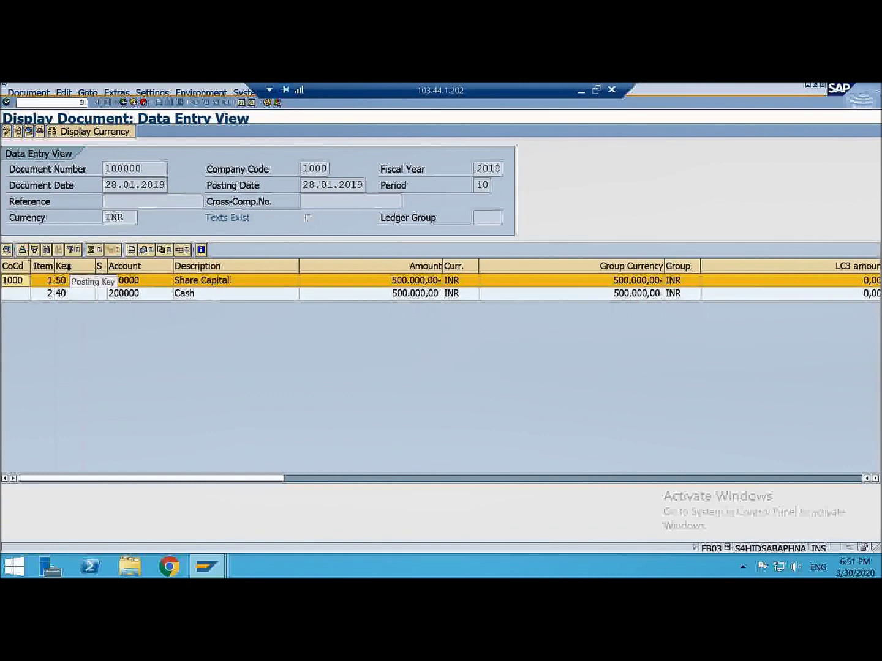
left_click_drag(106, 266, 118, 266)
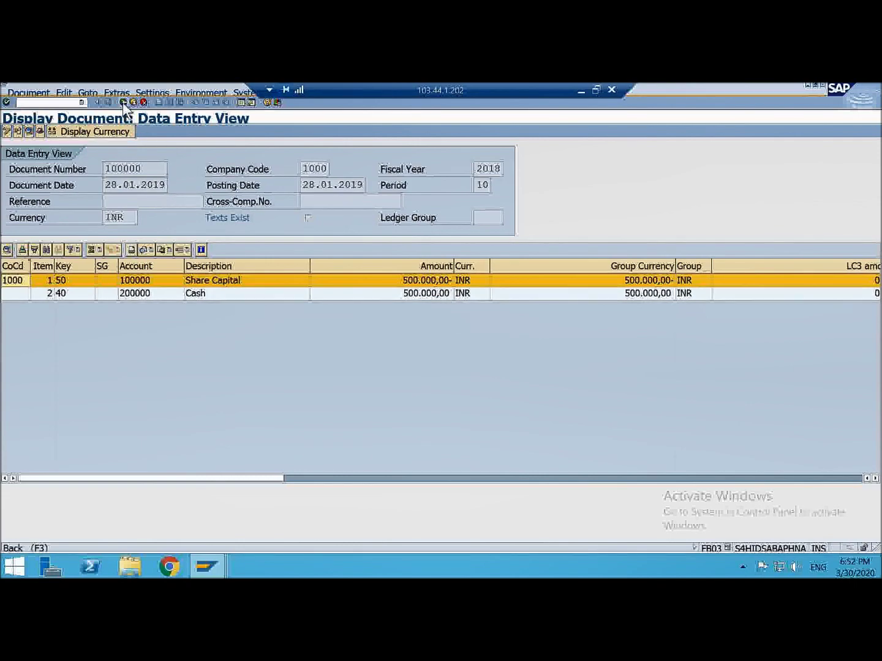
left_click(123, 101)
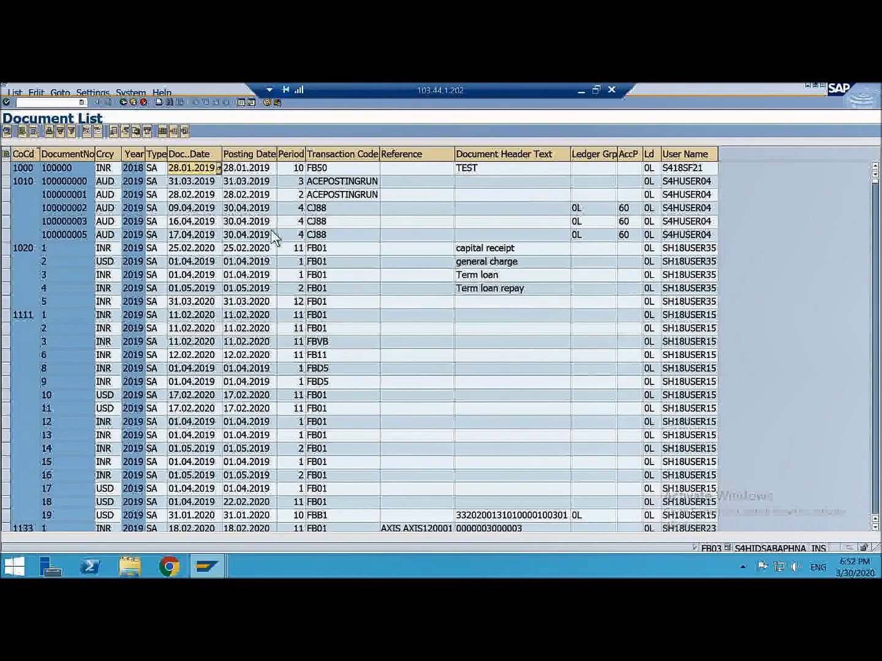
- Open document 1 of company code 1020 and view its header, highlighting type SA
double_click(196, 250)
key("F5")
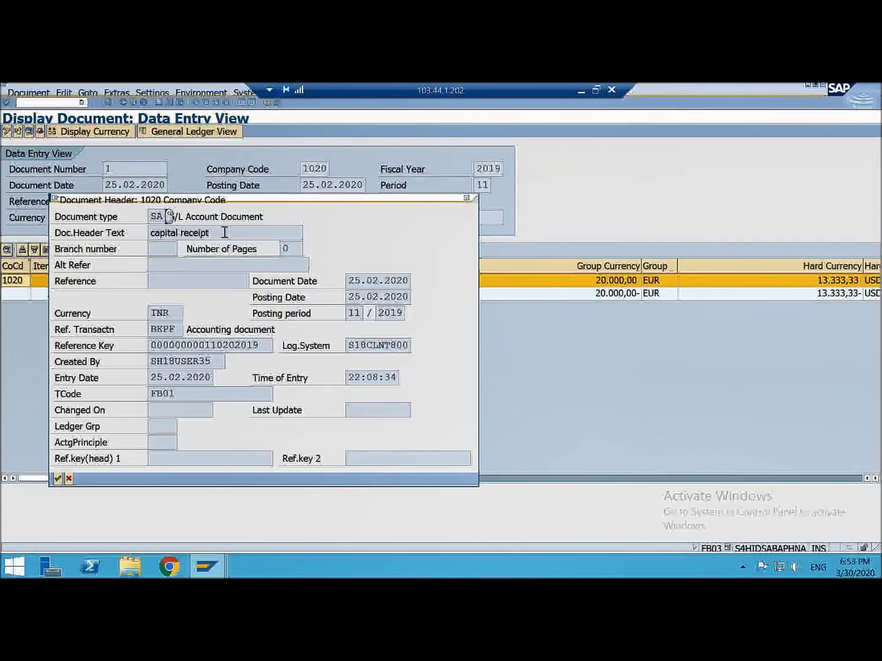
double_click(165, 216)
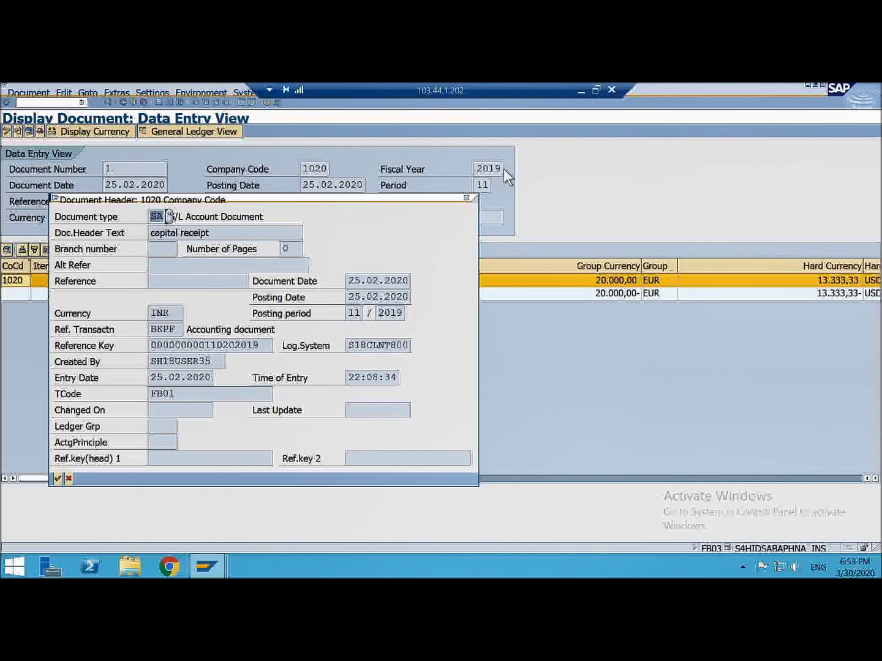
- Move the header details popup down and close it to reveal the Bank and Share Capital lines
left_click_drag(276, 200, 273, 264)
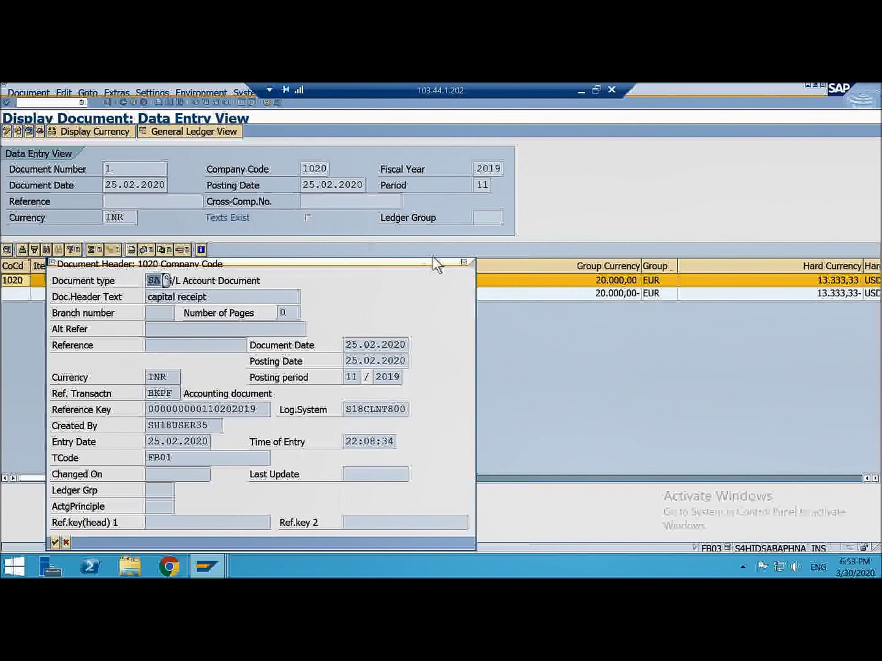
left_click(466, 263)
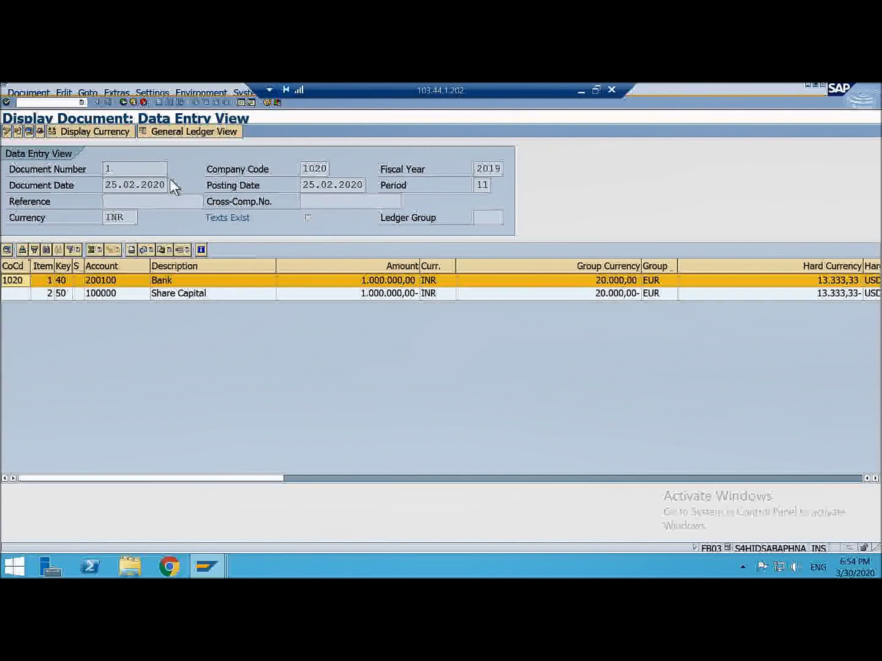
left_click(38, 131)
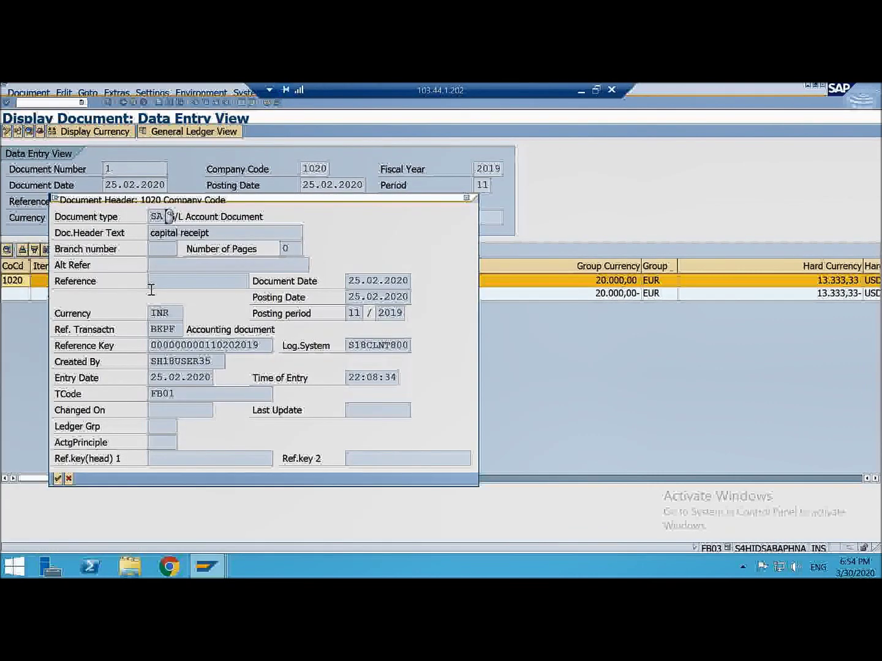
left_click(468, 202)
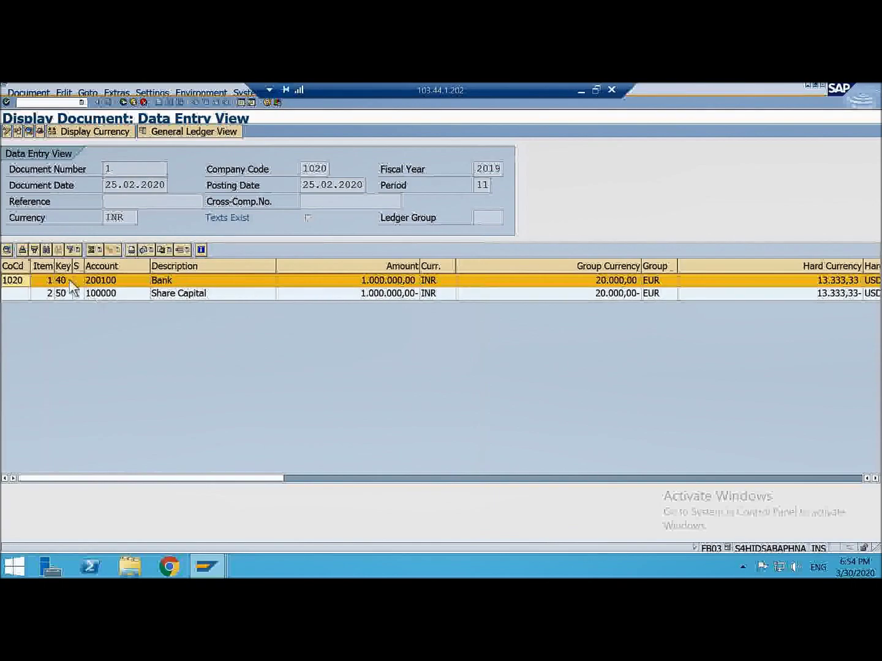